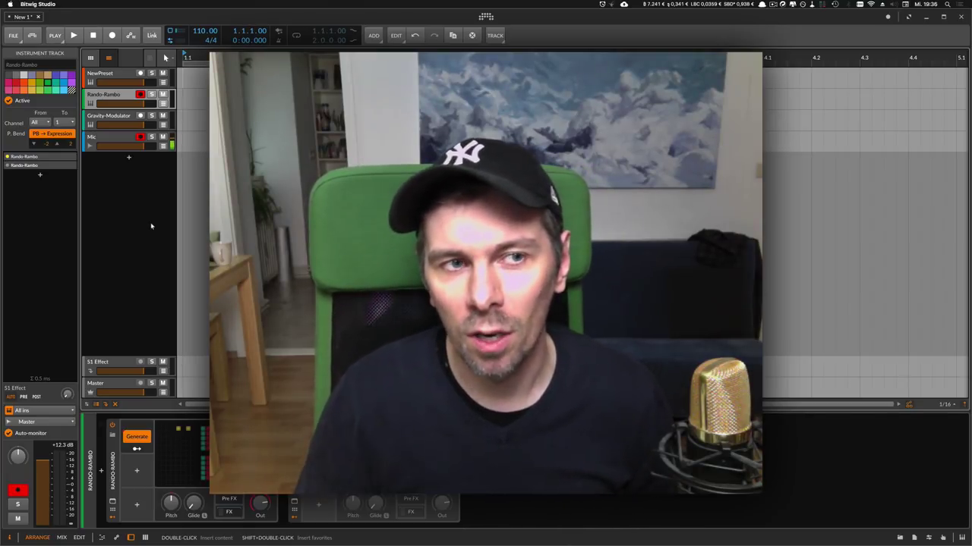
key(super+Tab)
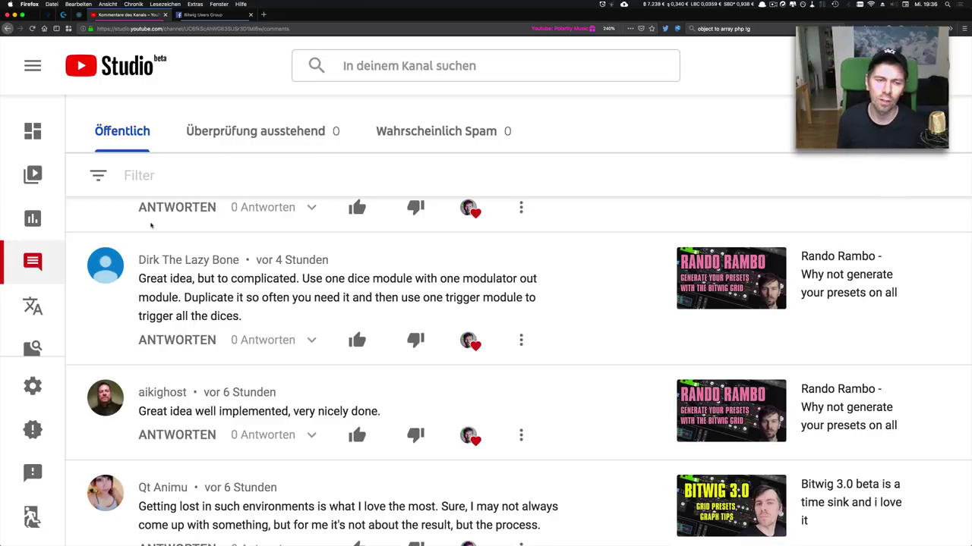
Open the Rando-Rambo grid patch and frame its Button, Trigger and Dice modules
key(super+Tab)
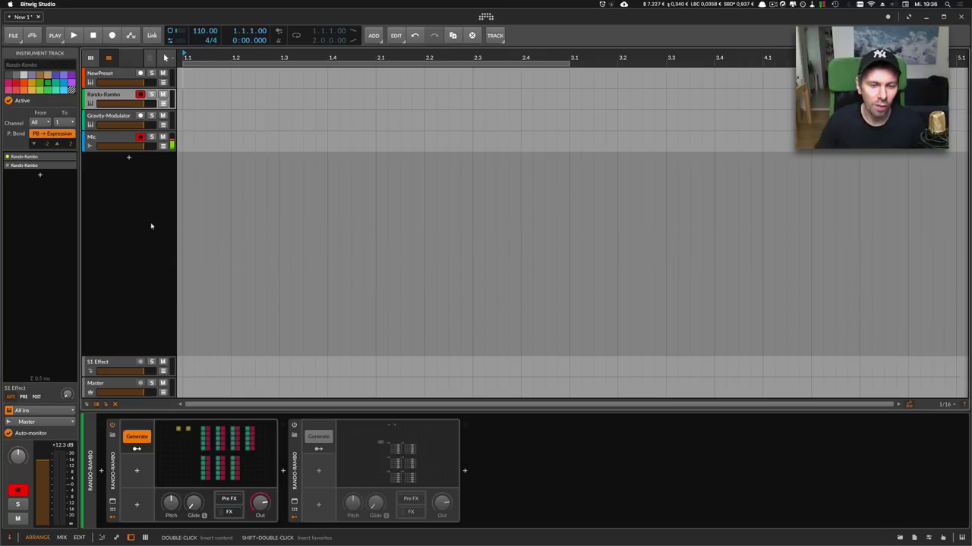
click(202, 439)
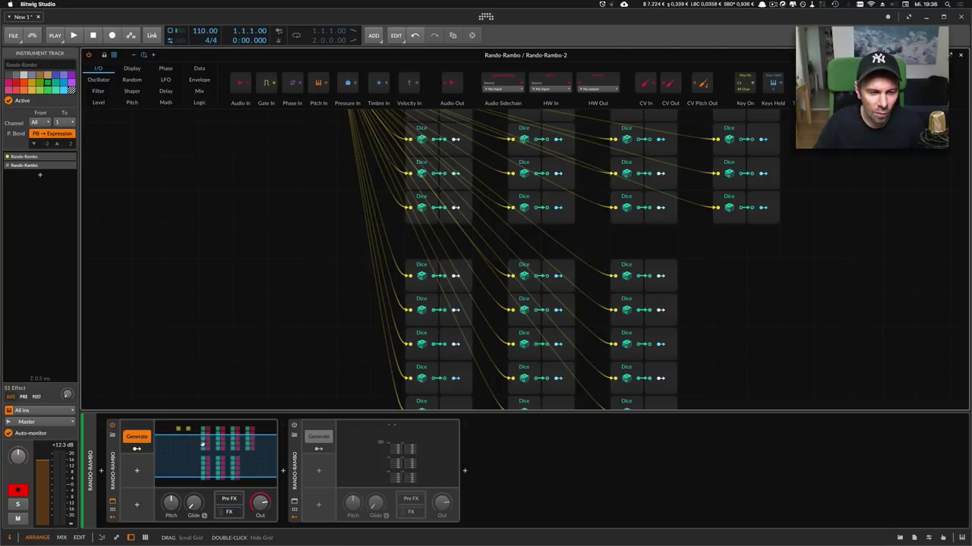
drag(201, 438, 201, 430)
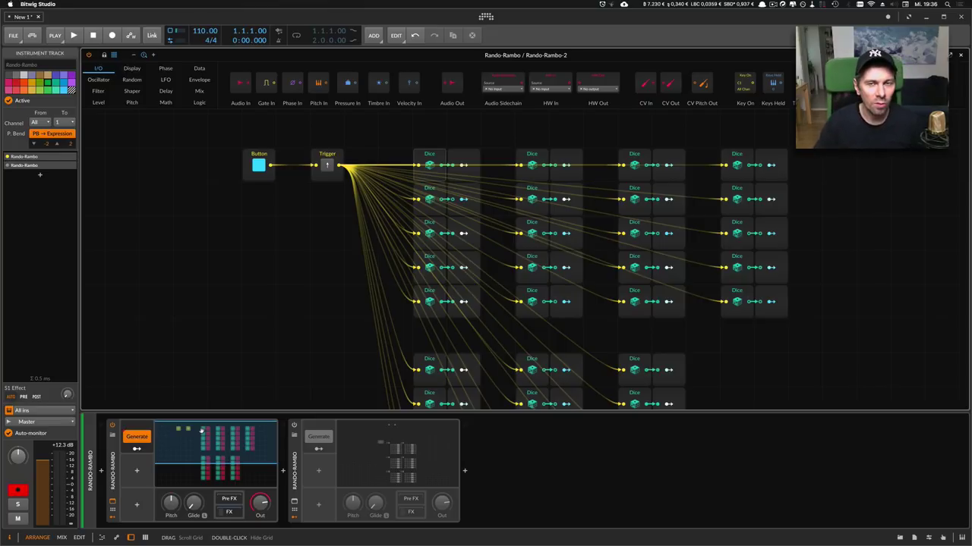
drag(202, 430, 203, 430)
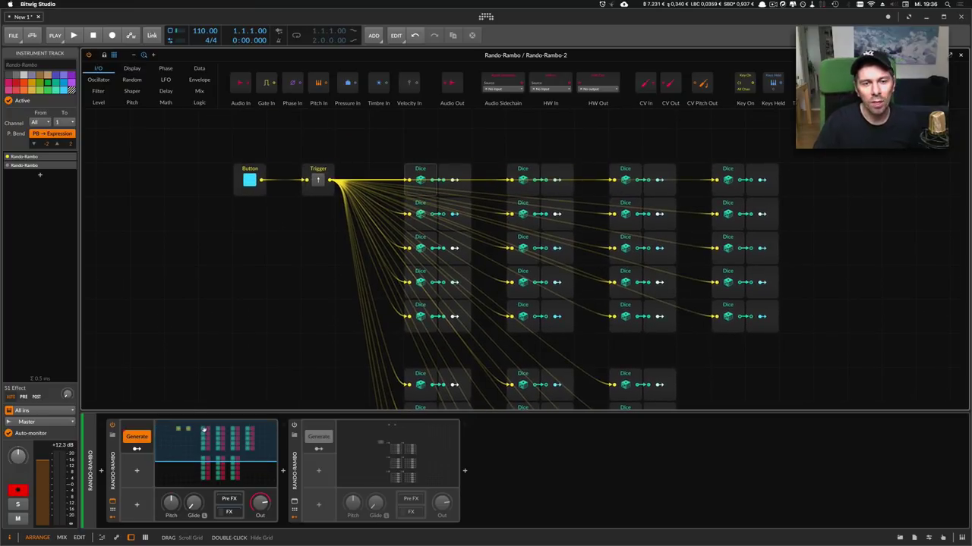
Select the first Dice module, then expand the FX chain to reveal the Polysynth
click(419, 169)
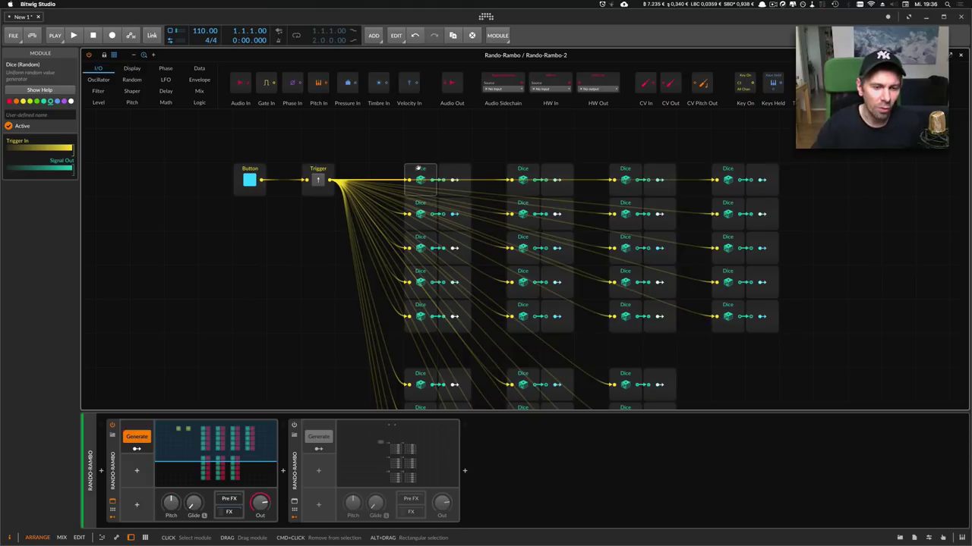
mouse_move(236, 421)
mouse_down()
mouse_move(245, 442)
mouse_move(251, 431)
mouse_up()
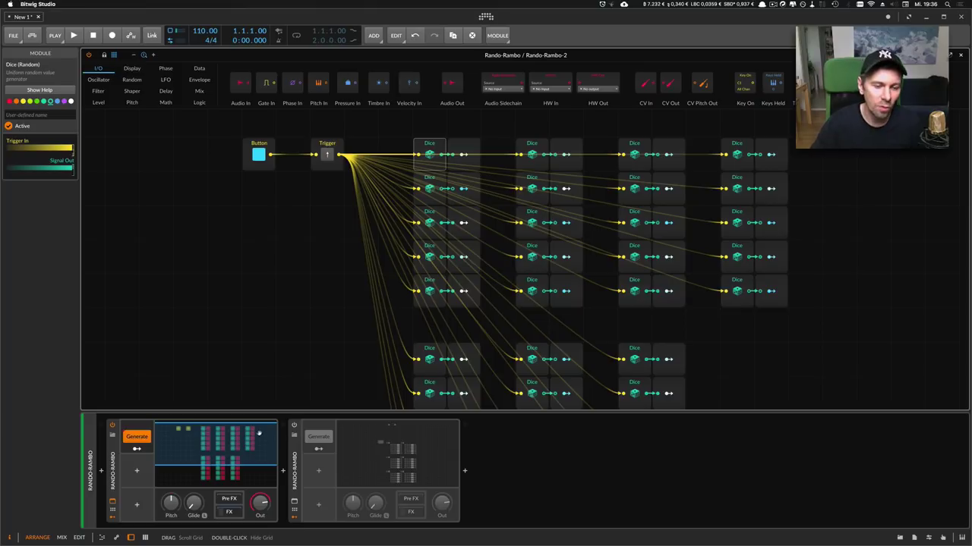
click(229, 512)
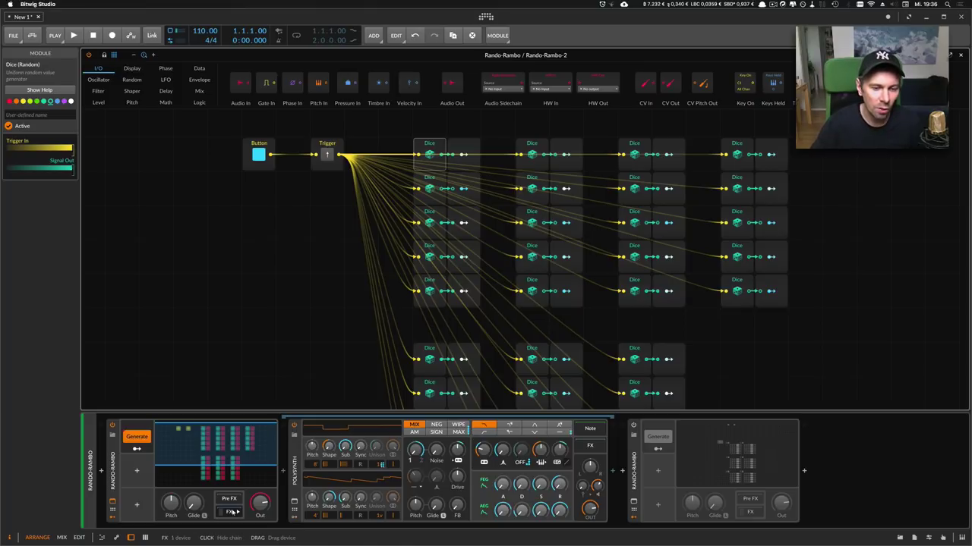
Toggle Rando-Rambo's Generate button off and on repeatedly, ending switched on with fresh random values
click(137, 439)
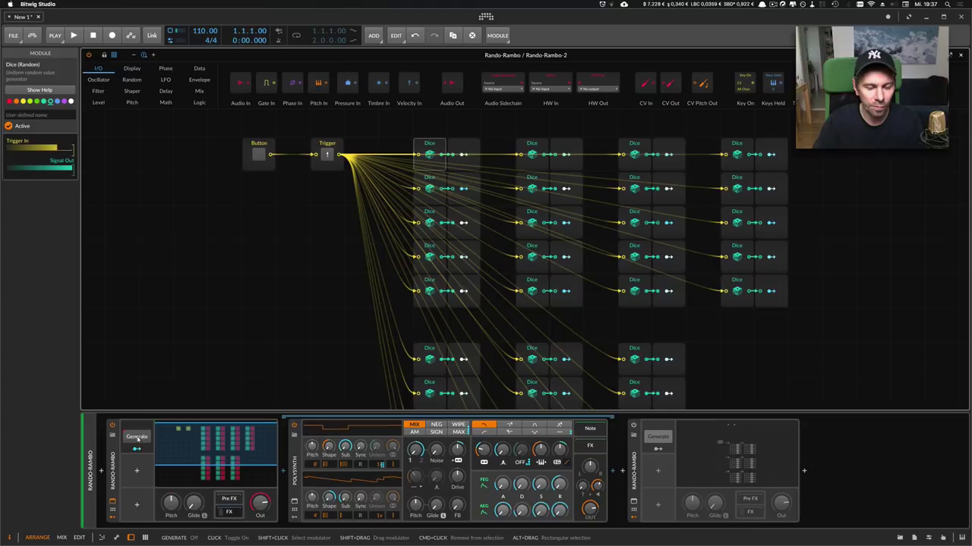
click(137, 439)
click(137, 438)
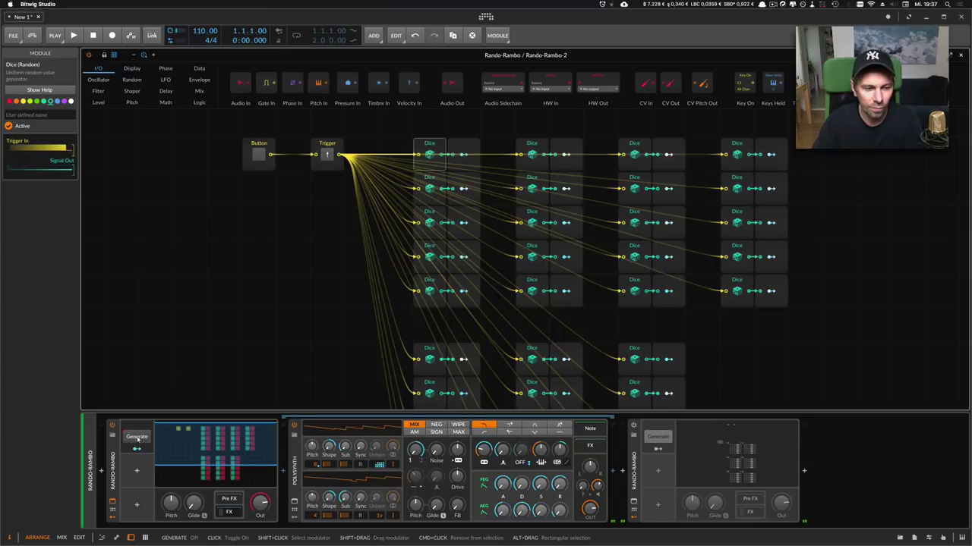
click(137, 438)
click(138, 438)
click(137, 438)
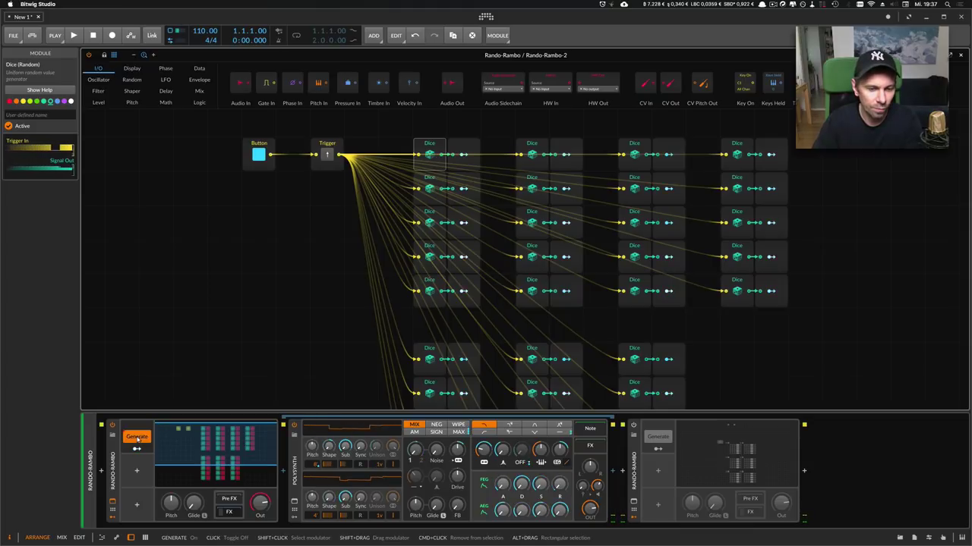
click(137, 439)
click(138, 439)
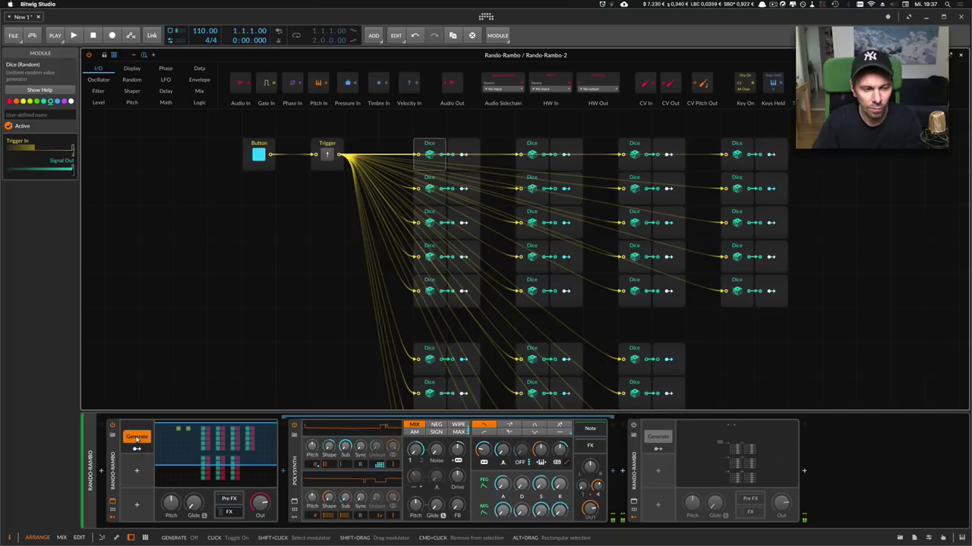
click(138, 438)
click(137, 439)
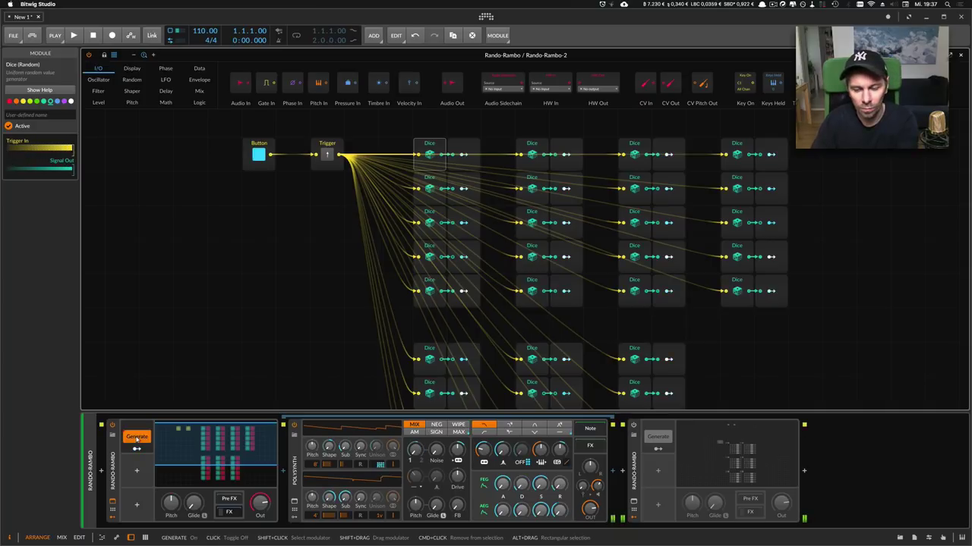
click(137, 439)
click(137, 439)
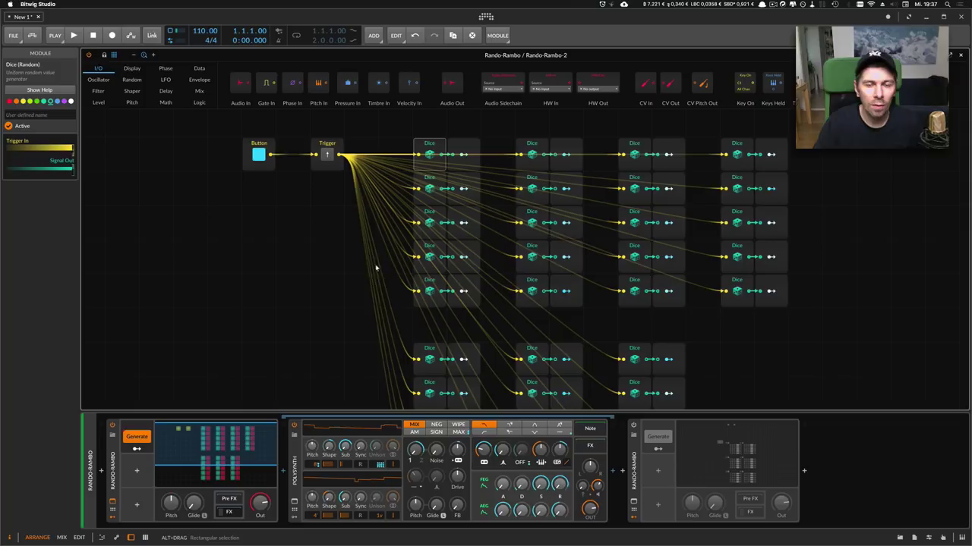
scroll(454, 271, down, 1)
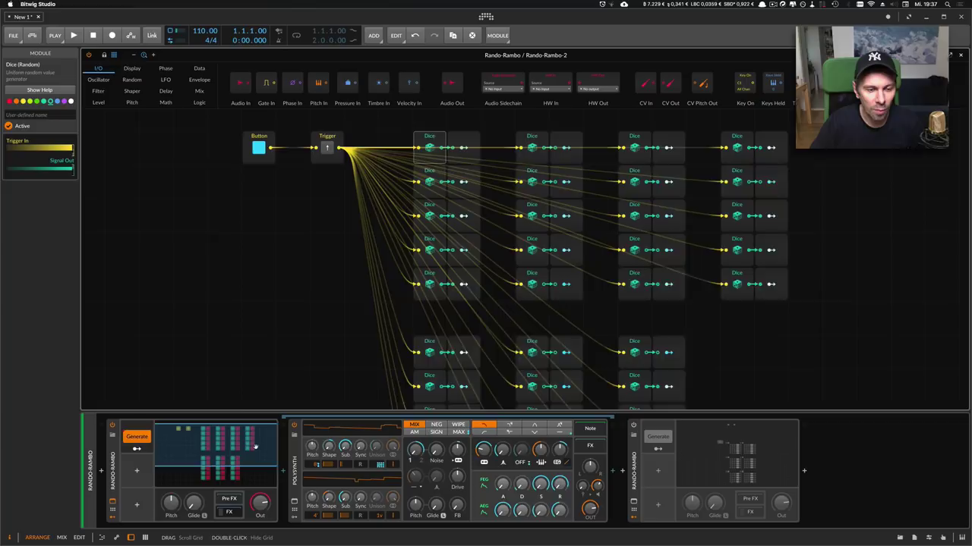
drag(256, 452, 256, 447)
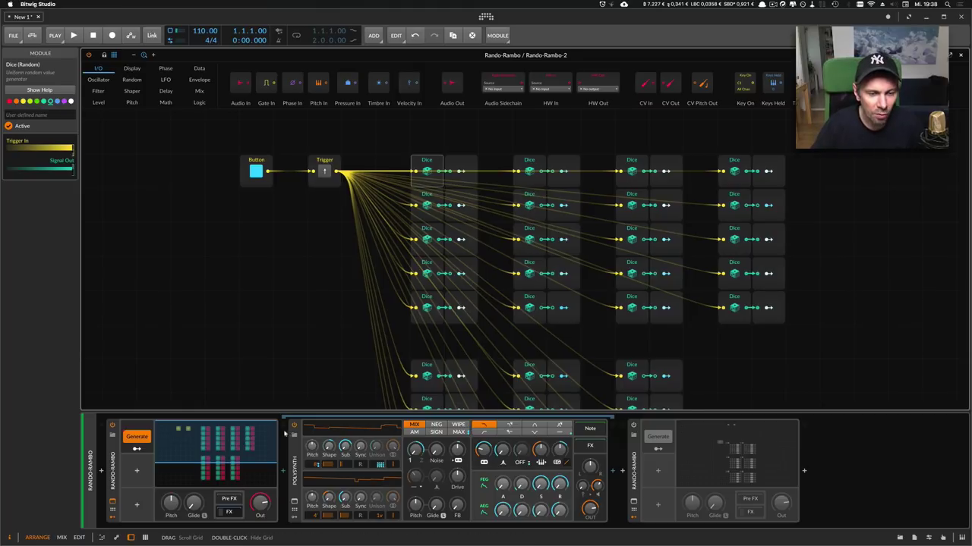
Collapse the FX chain, close the Grid editor and select the Gravity-Modulator track
click(229, 510)
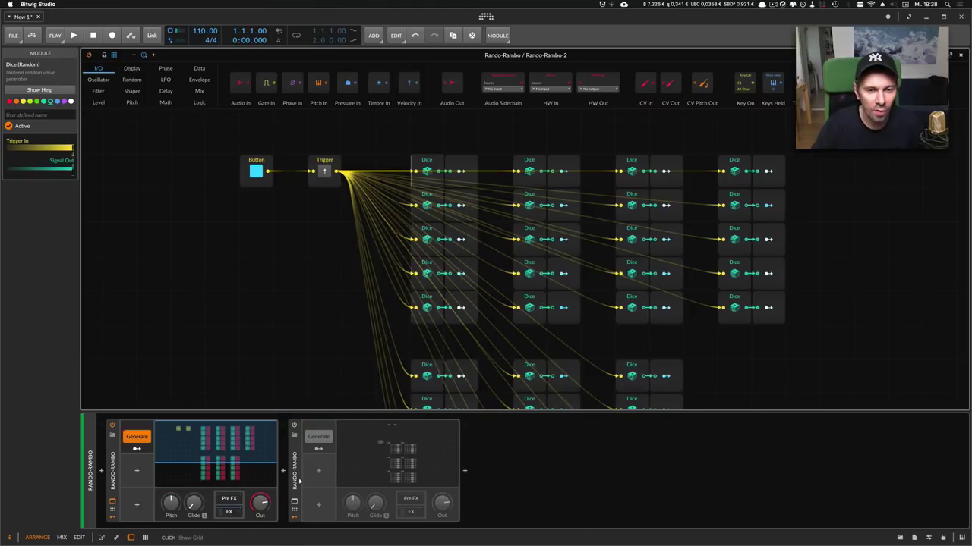
click(960, 54)
click(130, 124)
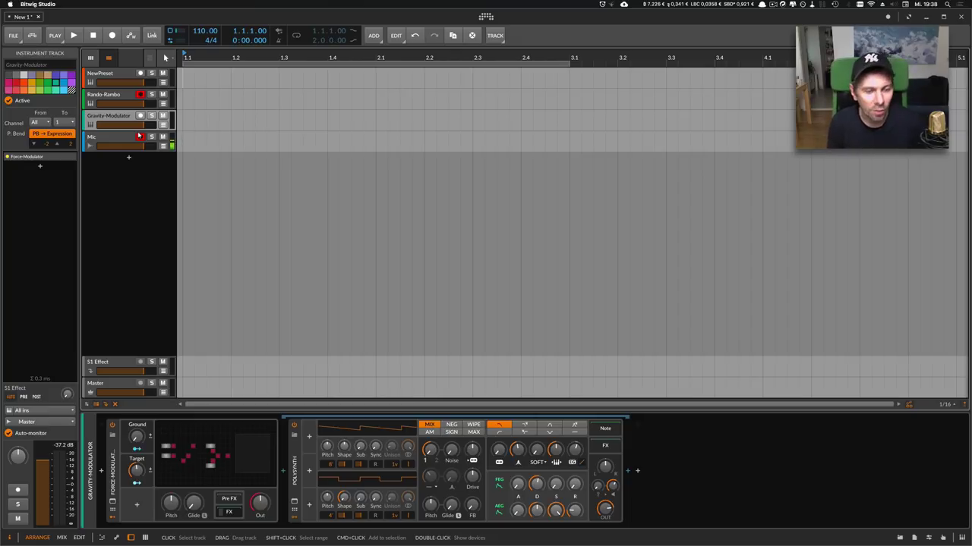
Read the Bitwig Users Group post proposing a Force-Modulator, then return to Bitwig Studio
key(super+Tab)
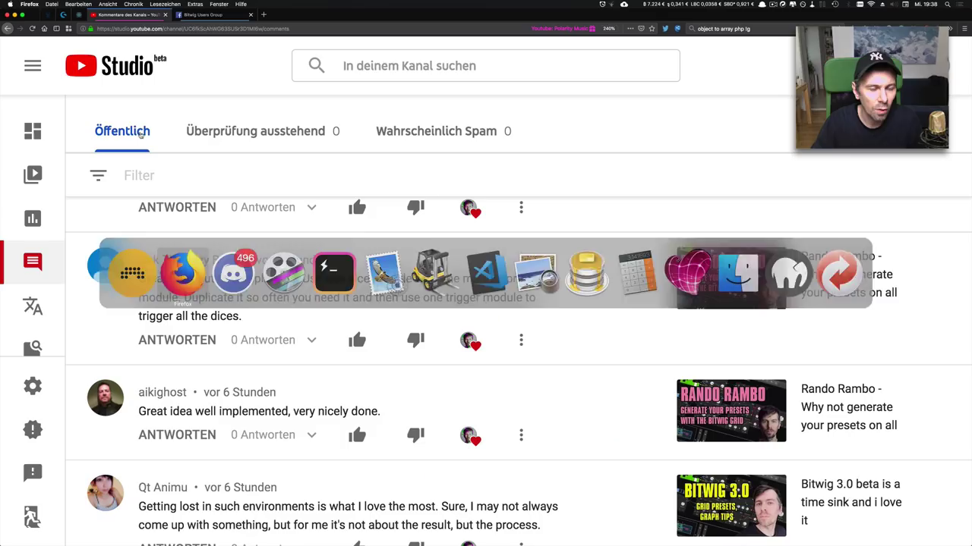
click(203, 14)
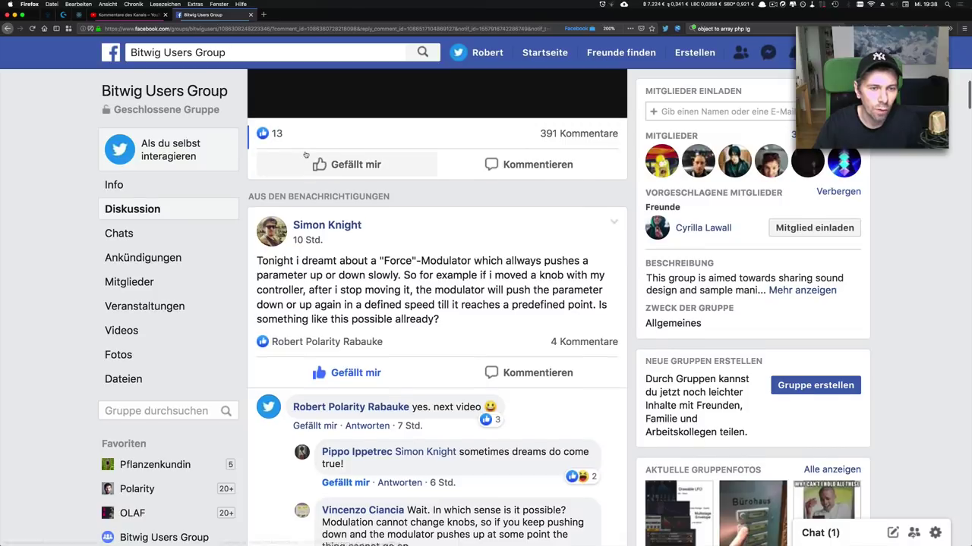
scroll(320, 158, down, 2)
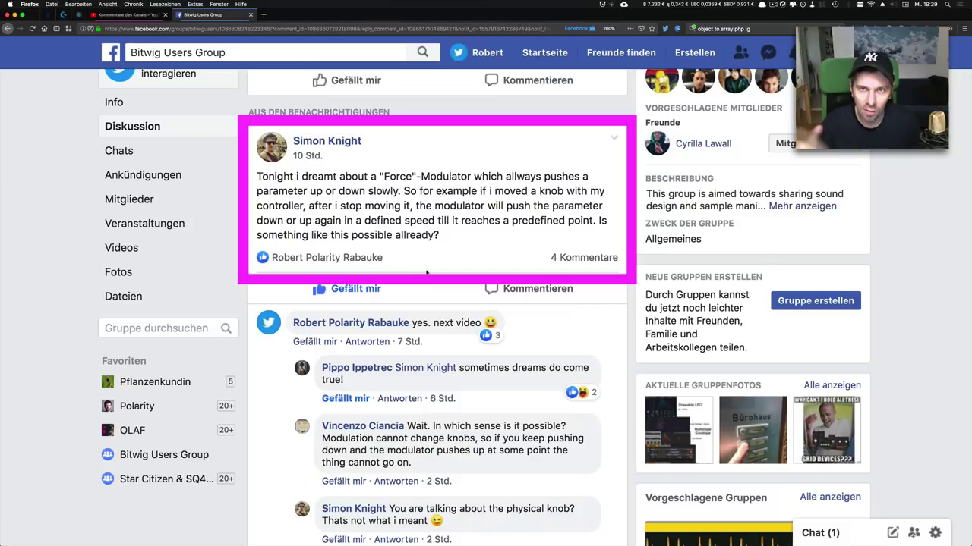
key(super+Tab)
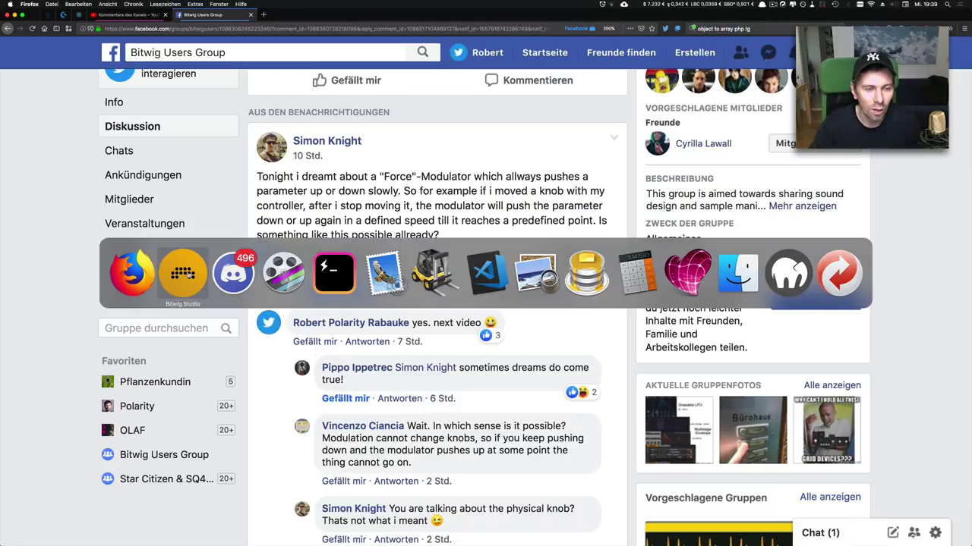
Apply Increase GUI Scaling twice from the top-bar context menu
click(199, 269)
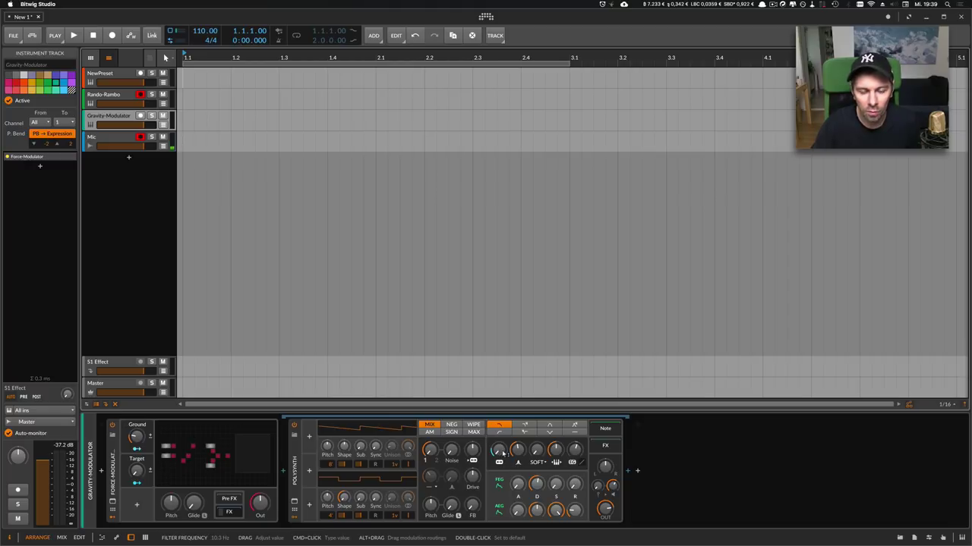
right_click(553, 28)
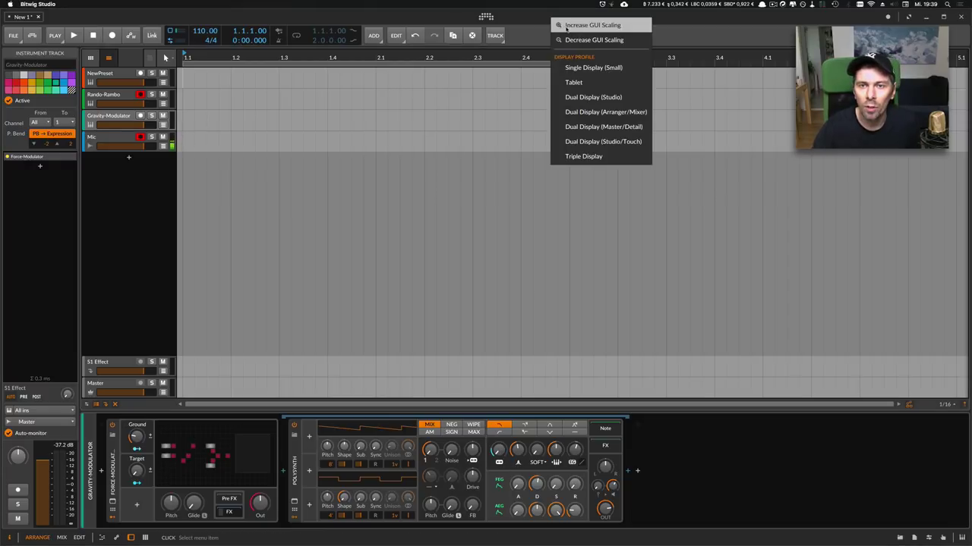
click(587, 26)
right_click(574, 29)
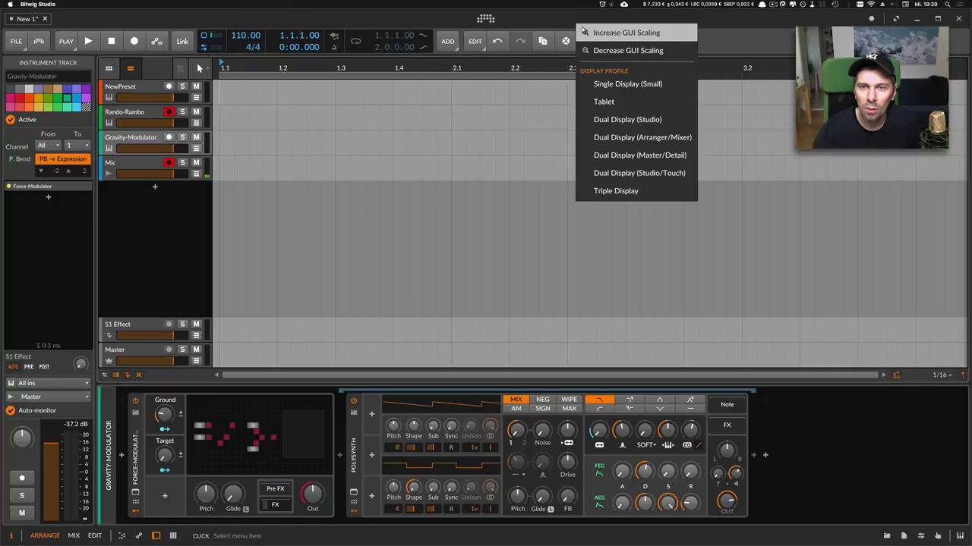
click(584, 31)
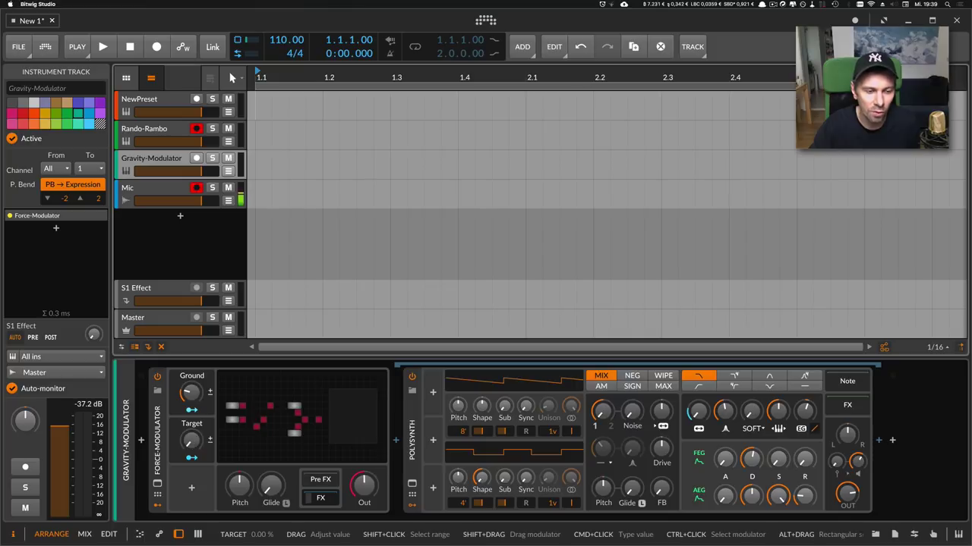
Raise the Force-Modulator's Target to about 74%, then settle Ground at 12.0% and Target at 78.0%
drag(192, 440, 191, 446)
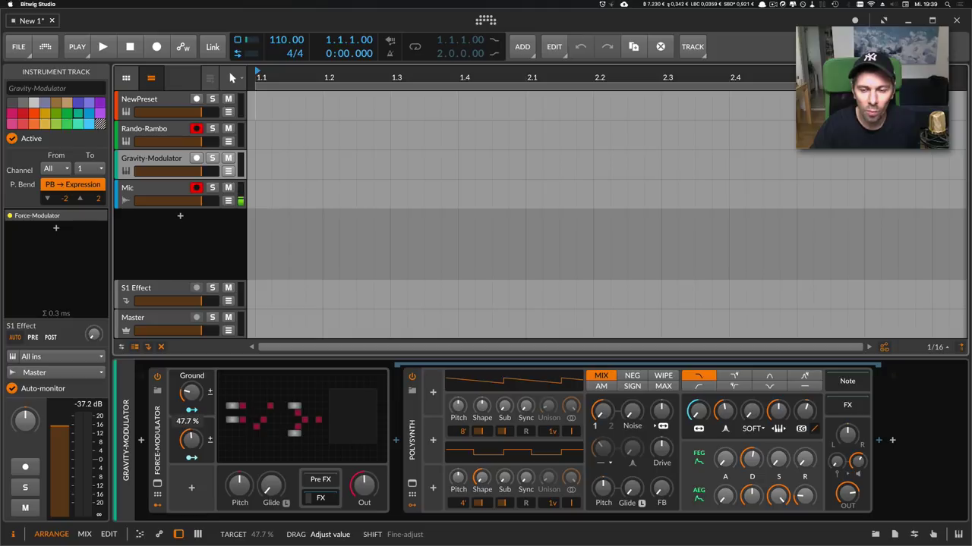
drag(192, 440, 192, 449)
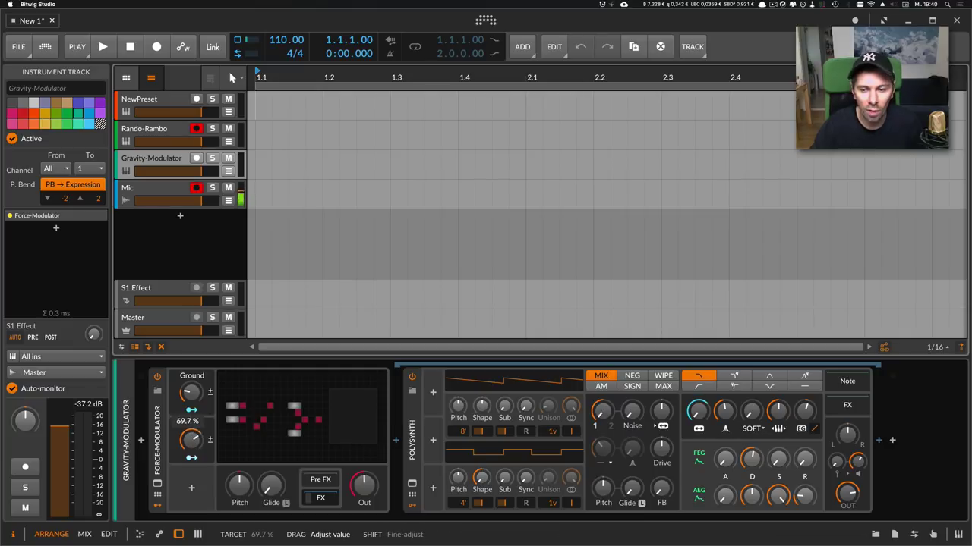
drag(191, 440, 190, 441)
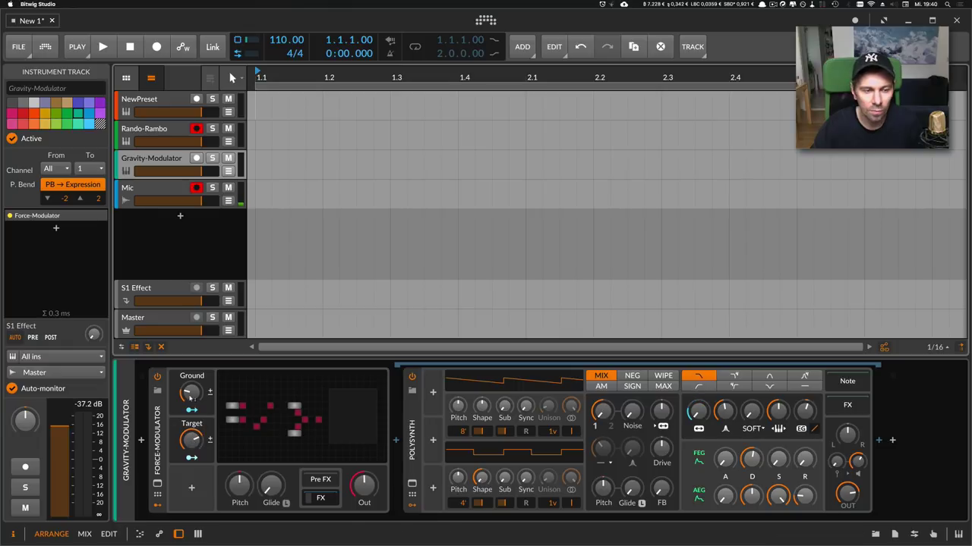
drag(190, 394, 190, 390)
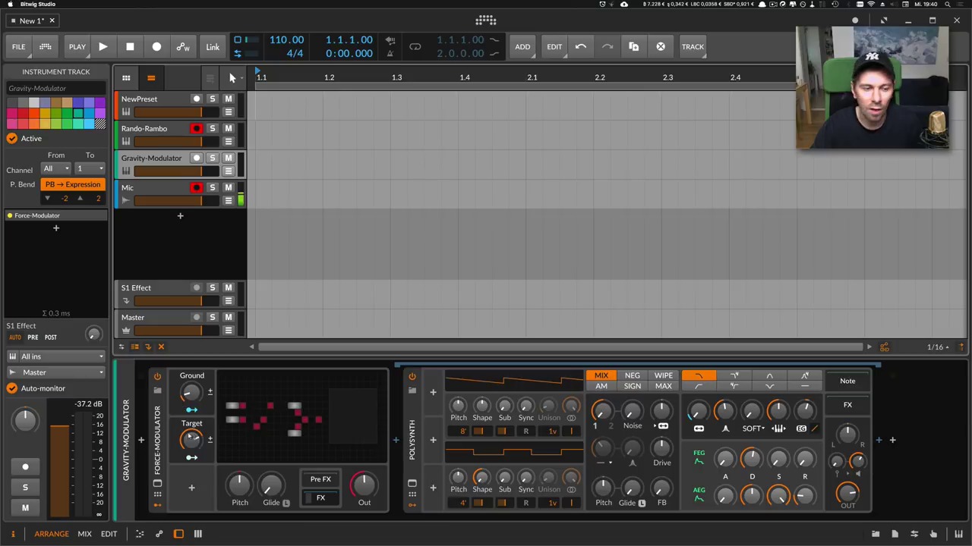
drag(191, 440, 193, 440)
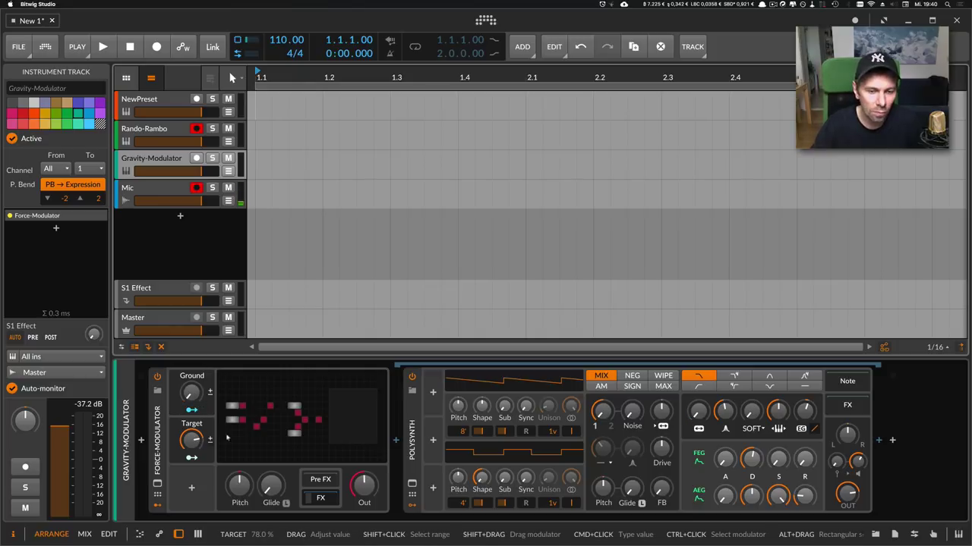
Open the Gravity-Modulator patch in the Grid editor, lower GUI scaling, and nudge Target Value up
double_click(275, 418)
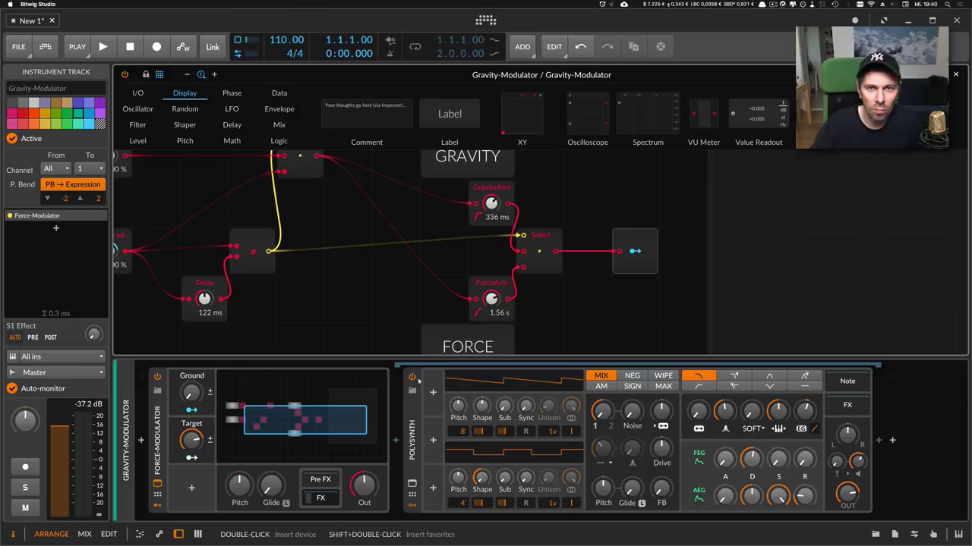
click(553, 47)
click(566, 53)
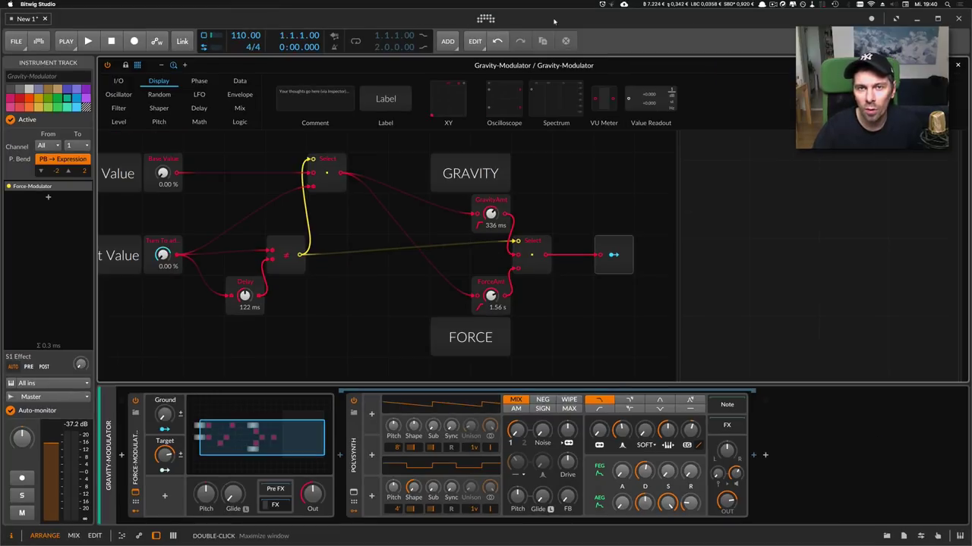
click(488, 18)
click(546, 43)
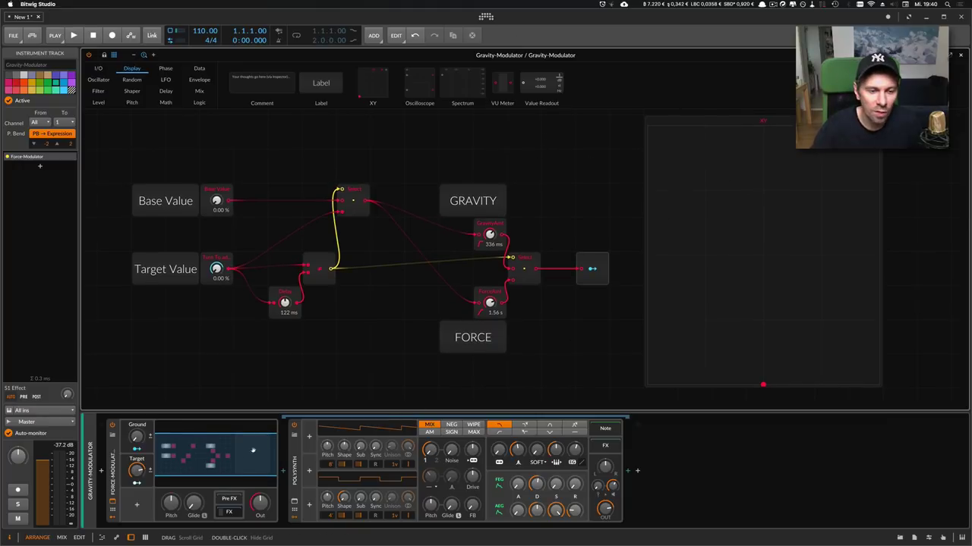
mouse_move(137, 470)
mouse_down()
mouse_move(136, 446)
mouse_move(136, 456)
mouse_up()
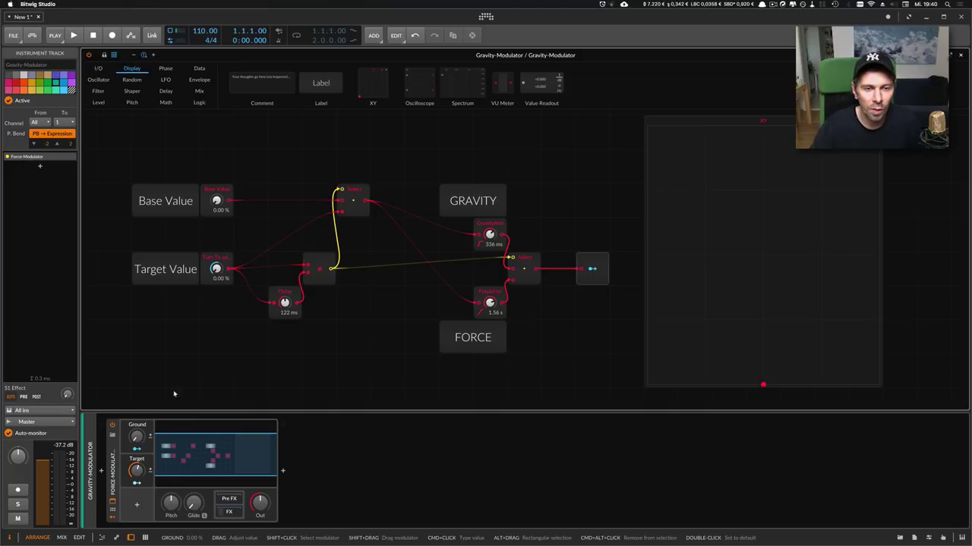
Set Base Value to 32.4% and drag Target Value up to watch the XY dot
scroll(185, 369, up, 1)
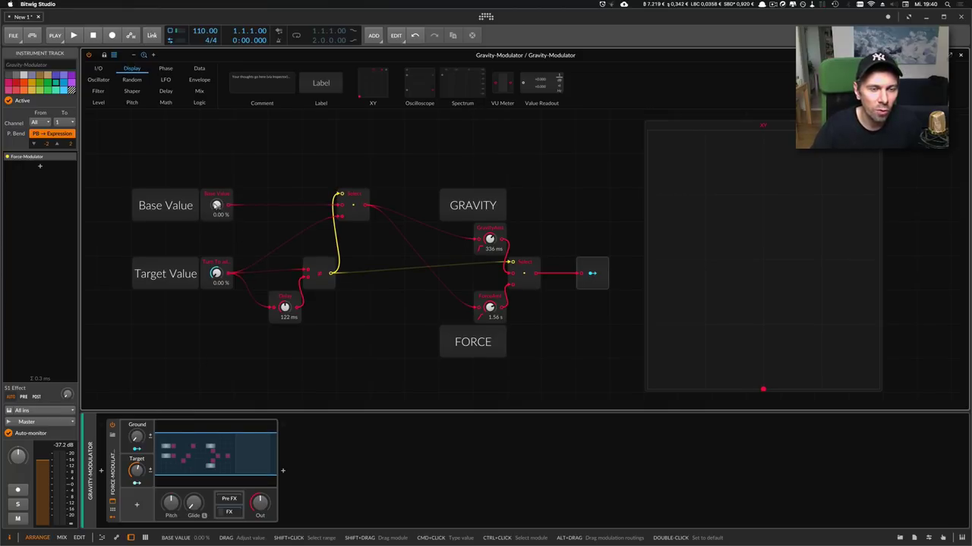
drag(216, 206, 217, 192)
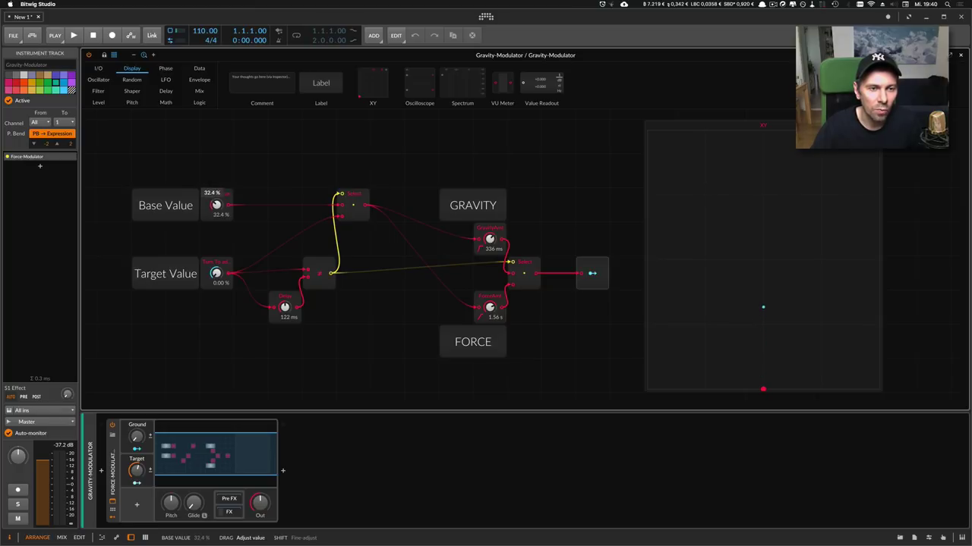
drag(217, 193, 222, 212)
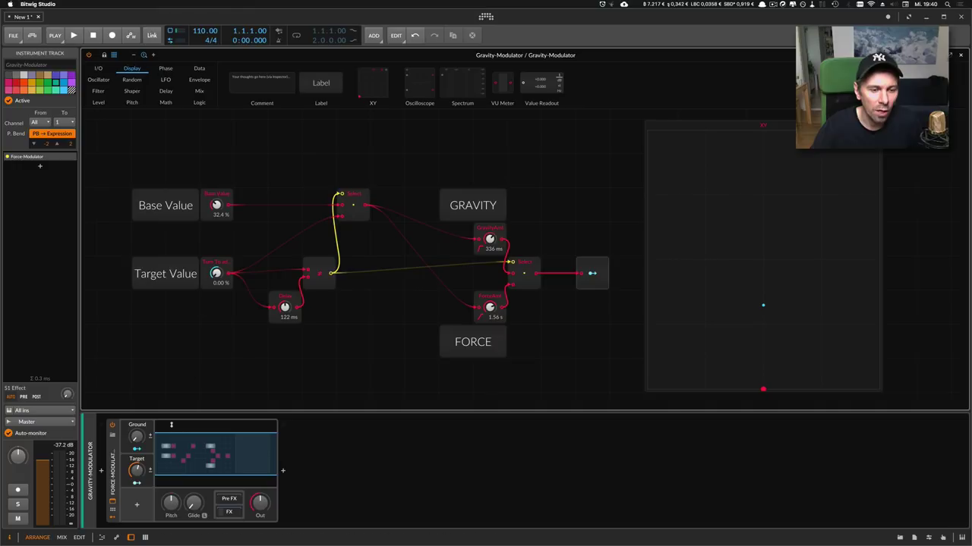
mouse_move(216, 273)
mouse_down()
mouse_move(216, 261)
mouse_move(216, 284)
mouse_up()
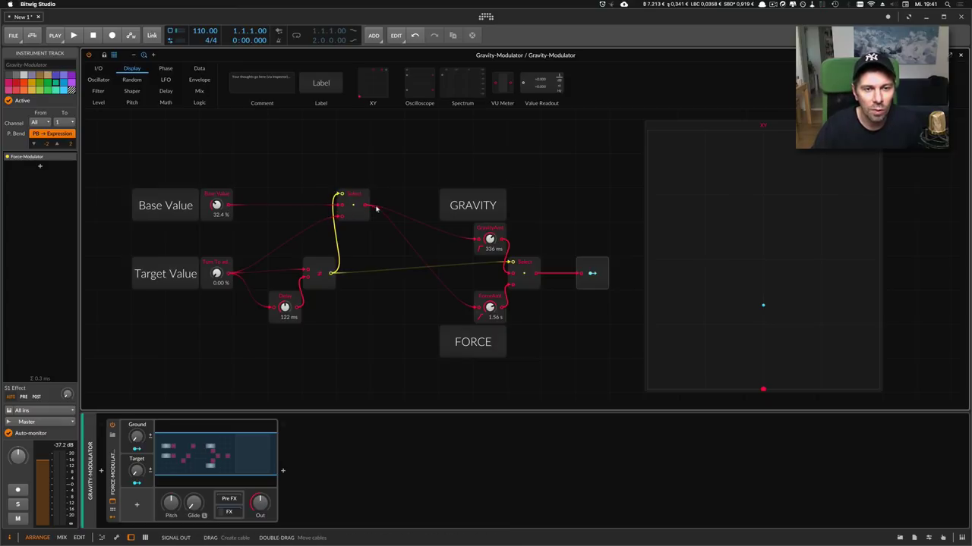
Inspect the ForceAmt and GravityAmt lag modules, then undo Base Value back to 0.00%
click(492, 238)
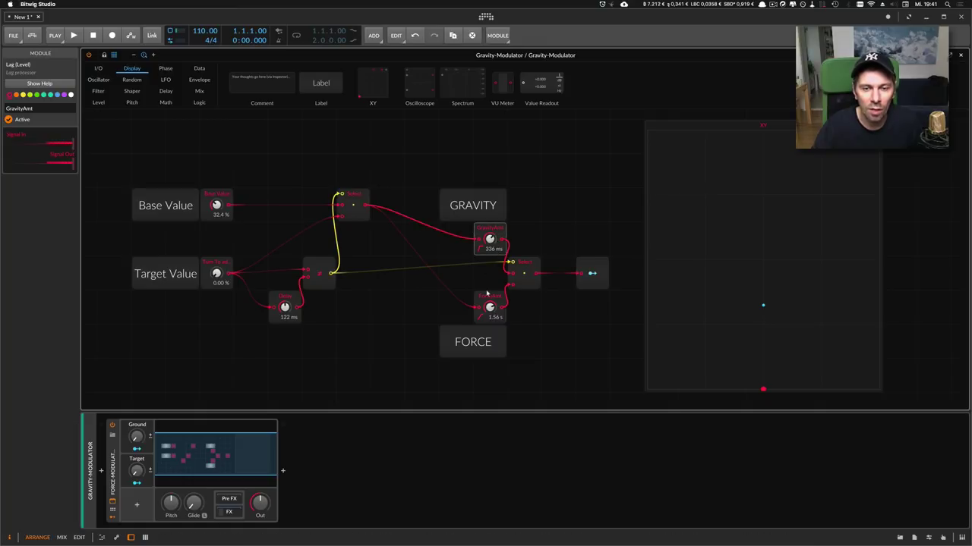
click(491, 239)
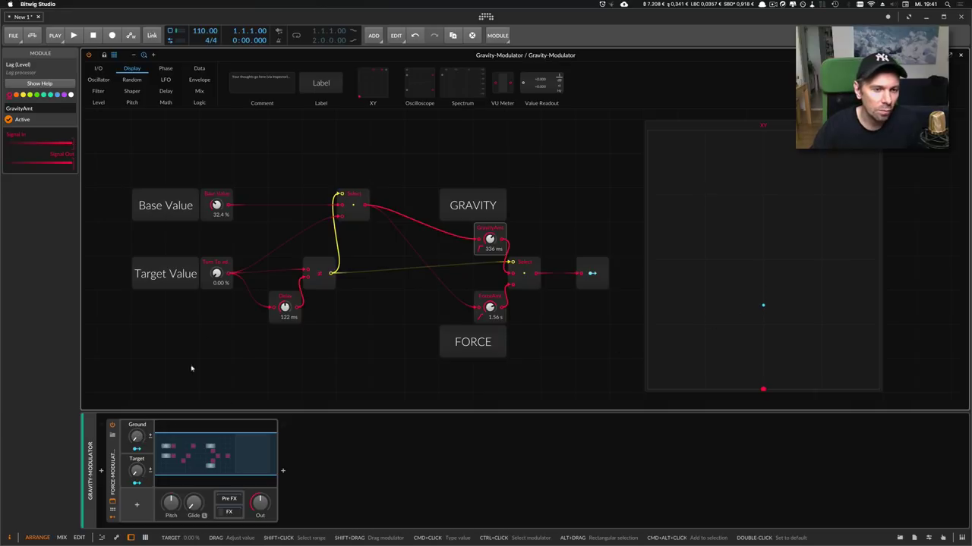
key(super+z)
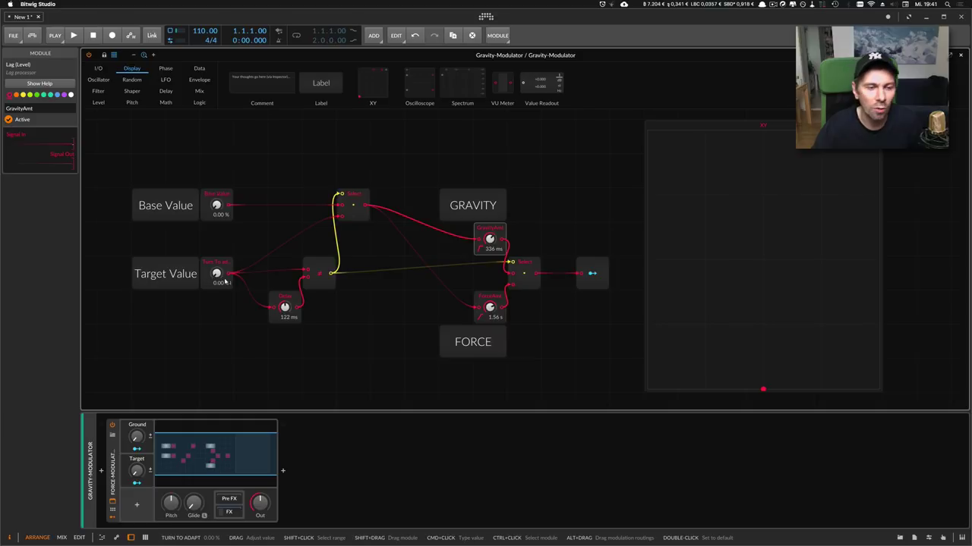
Inspect the Logic comparator module and turn Target Value to watch its output
click(322, 285)
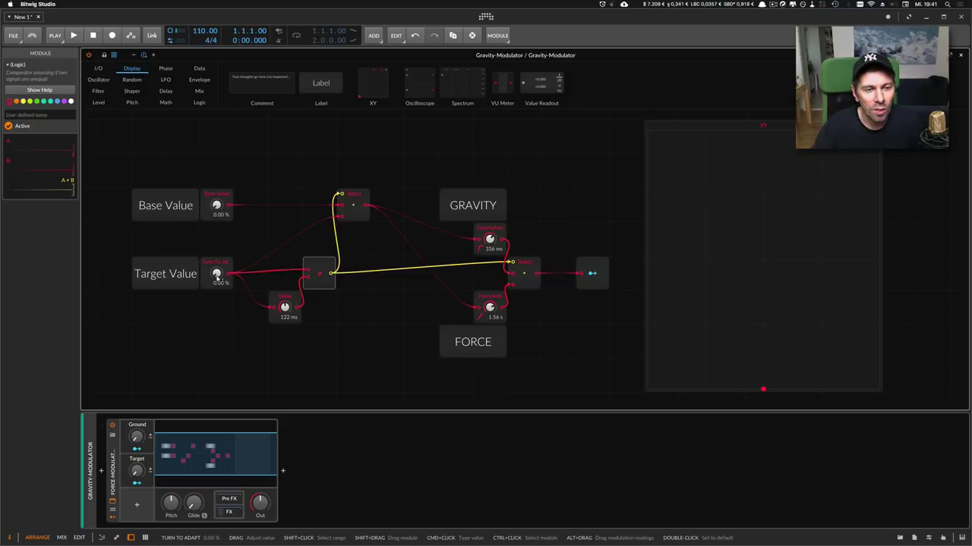
mouse_move(216, 274)
mouse_down()
mouse_move(216, 260)
mouse_move(217, 274)
mouse_up()
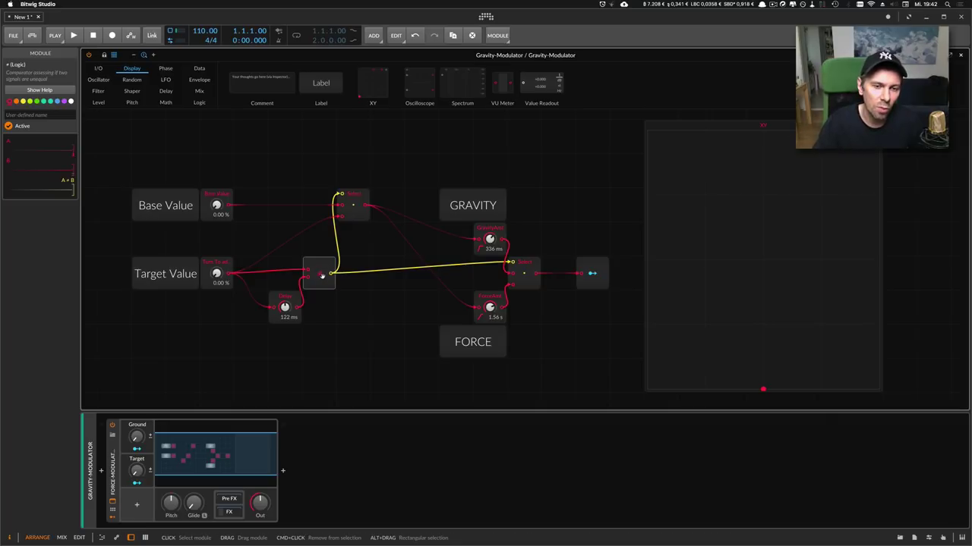
Show Select (Mix) in the Inspector and nudge Target Value twice to test the switching
click(329, 218)
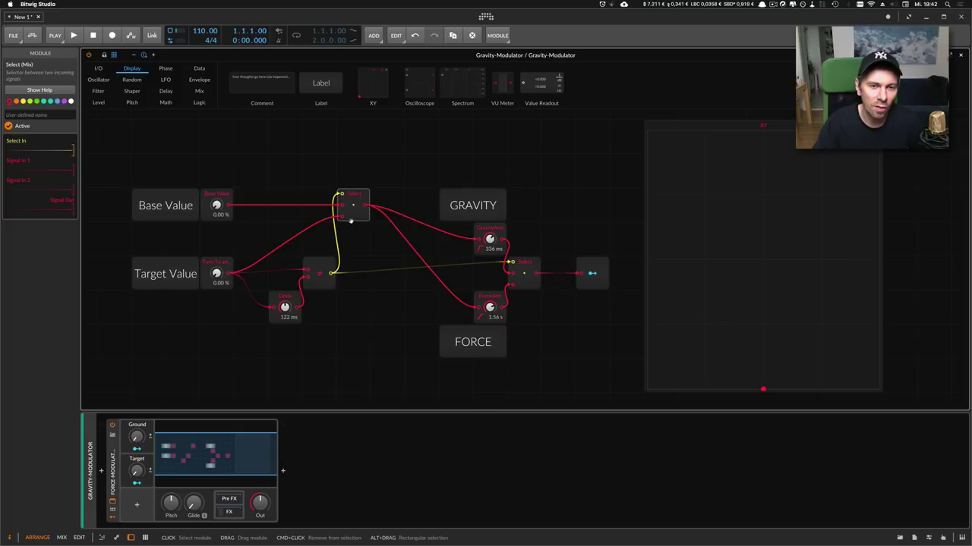
mouse_move(217, 274)
mouse_down()
mouse_move(217, 251)
mouse_move(217, 274)
mouse_up()
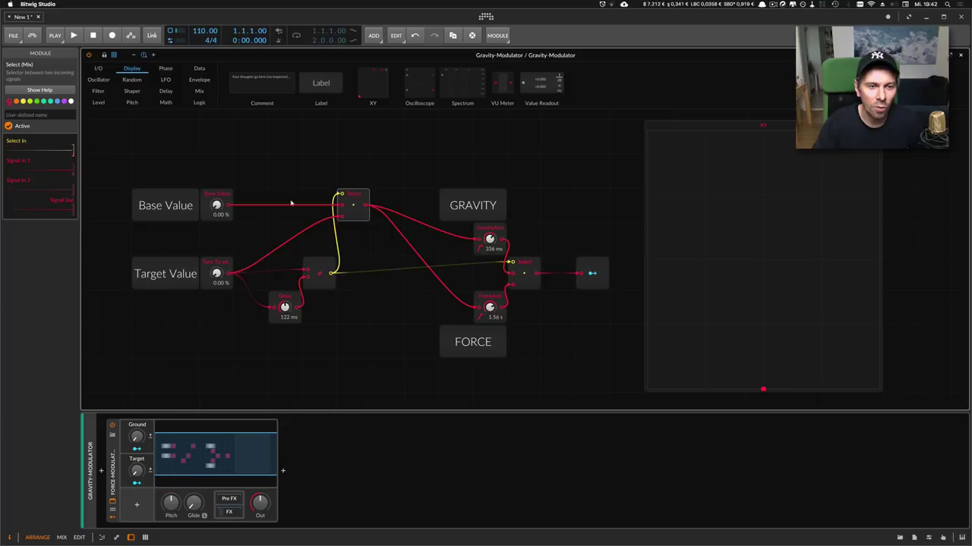
mouse_move(217, 274)
mouse_down()
mouse_move(218, 246)
mouse_move(218, 274)
mouse_up()
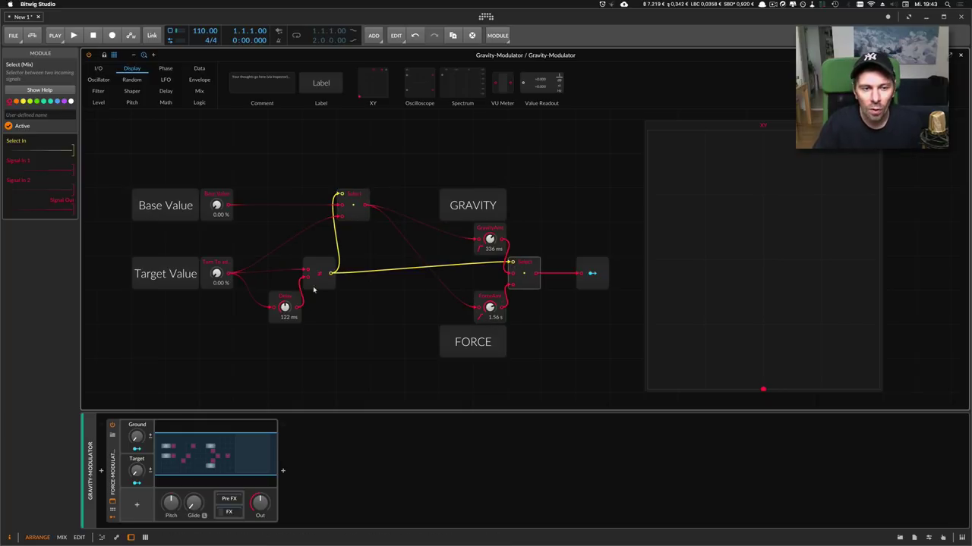
Sweep Target Value between about 30% and 61% while watching the XY dot drift
drag(219, 282, 220, 274)
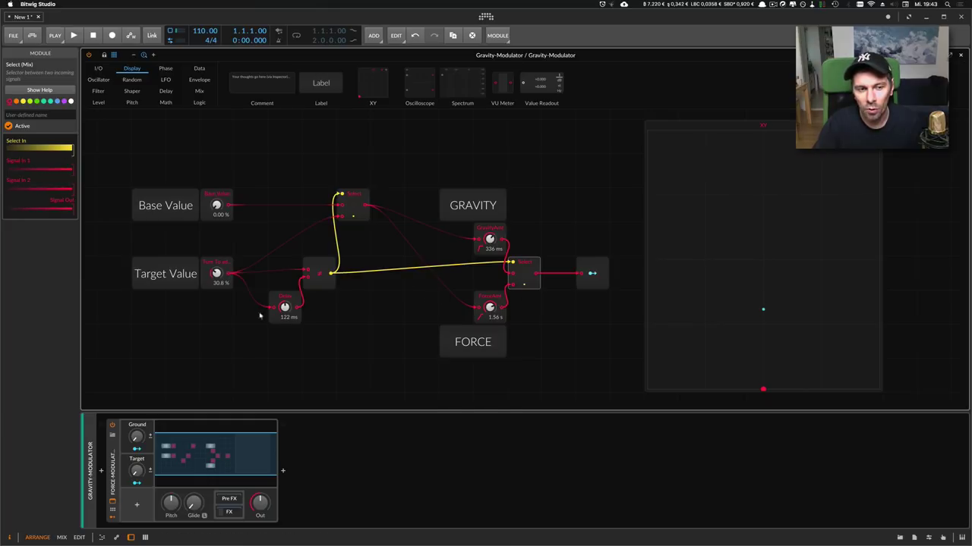
drag(218, 274, 218, 248)
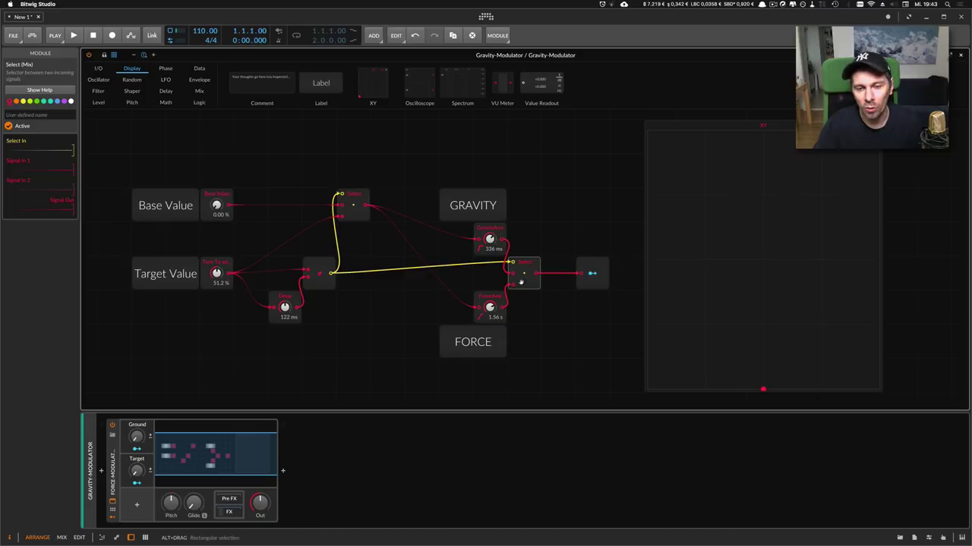
drag(216, 274, 217, 277)
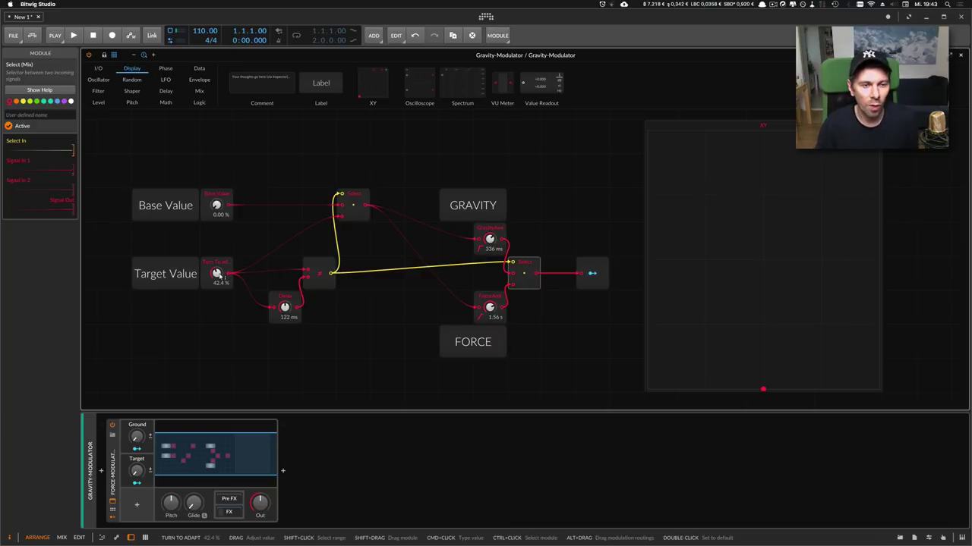
drag(218, 274, 216, 298)
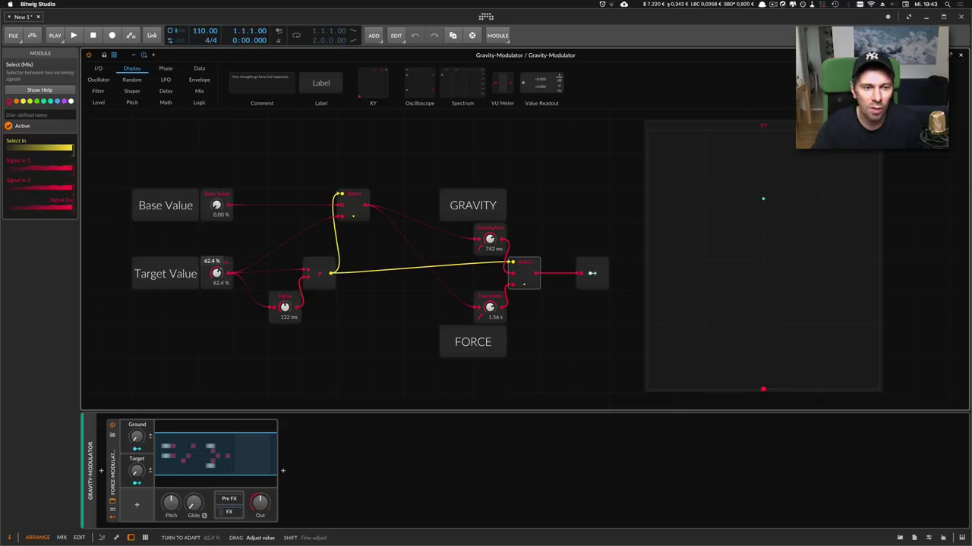
mouse_move(216, 273)
mouse_down()
mouse_move(217, 262)
mouse_move(216, 283)
mouse_move(222, 258)
mouse_move(217, 272)
mouse_up()
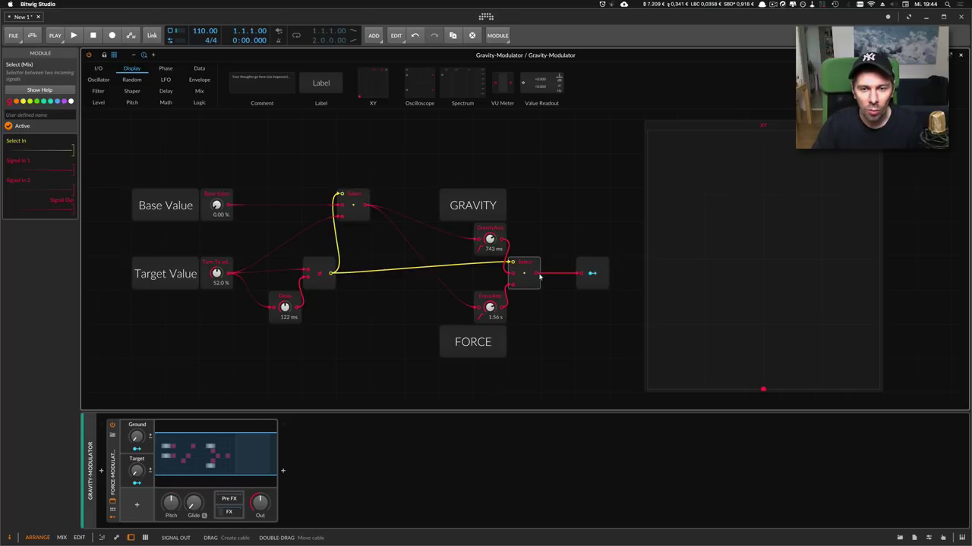
Patch the Gravity lag output to the output module, shorten it to 183 ms, and move Target Value
drag(505, 244, 581, 273)
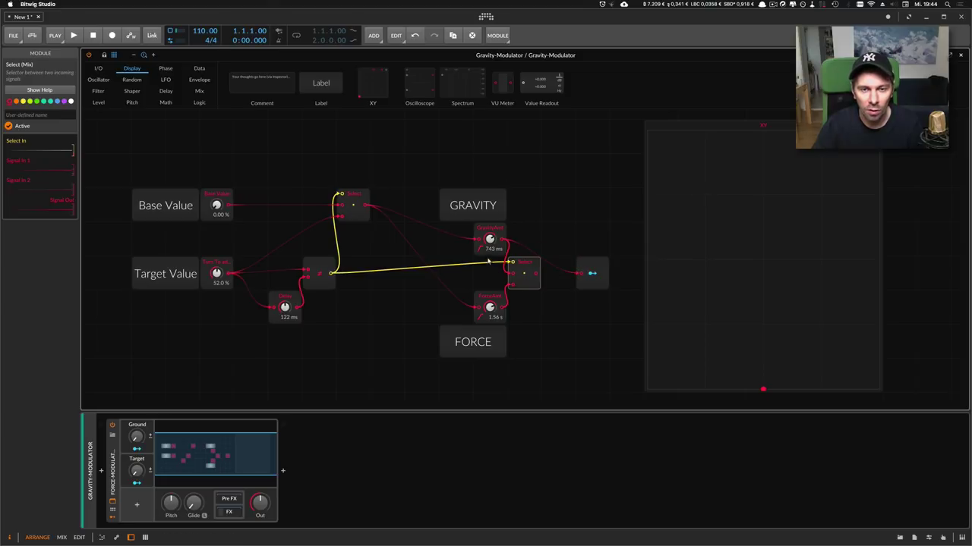
mouse_move(489, 240)
mouse_down()
mouse_move(489, 258)
mouse_move(491, 237)
mouse_up()
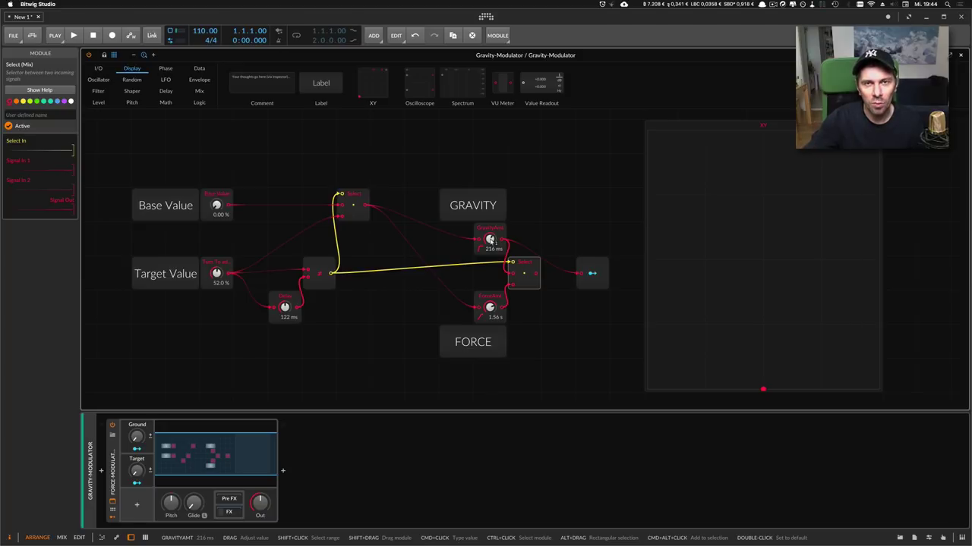
drag(490, 240, 490, 249)
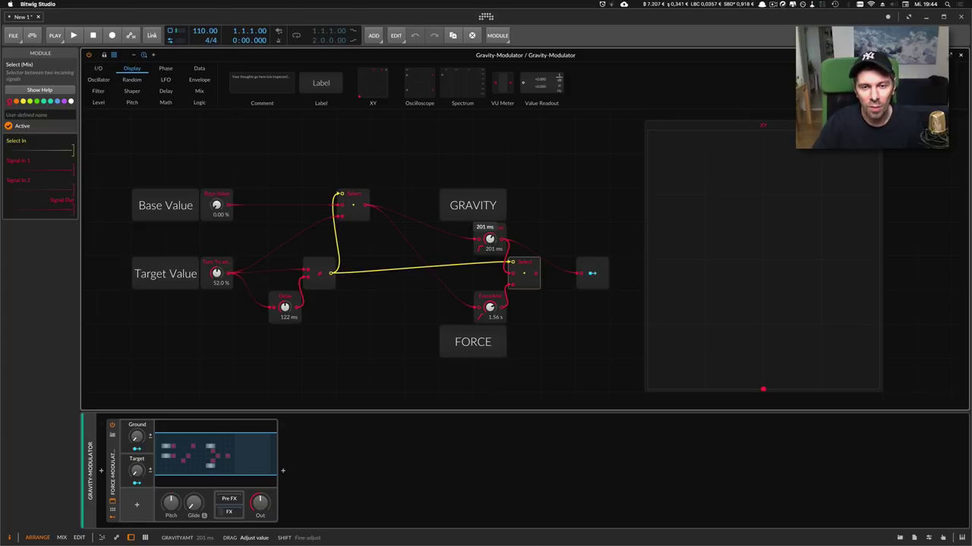
mouse_move(216, 273)
mouse_down()
mouse_move(216, 289)
mouse_move(216, 258)
mouse_up()
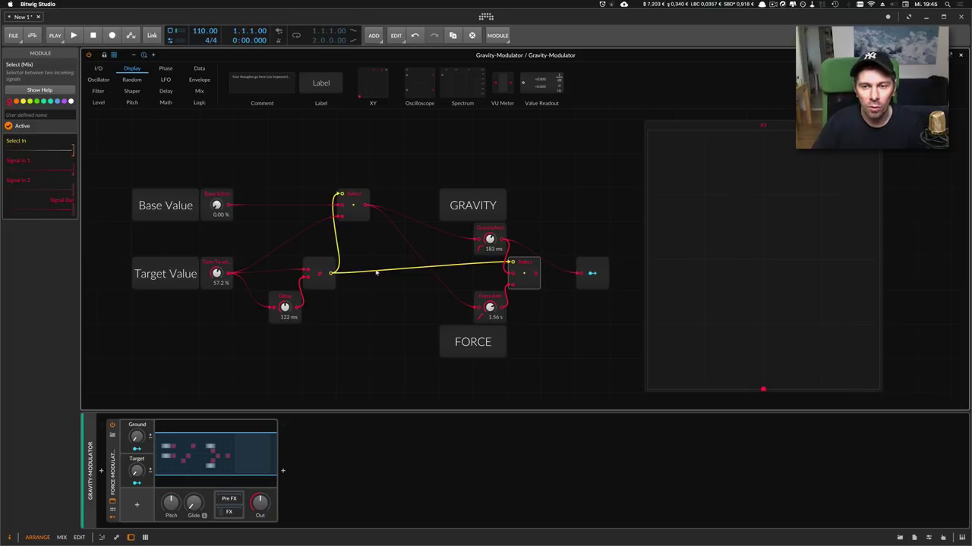
drag(226, 271, 226, 308)
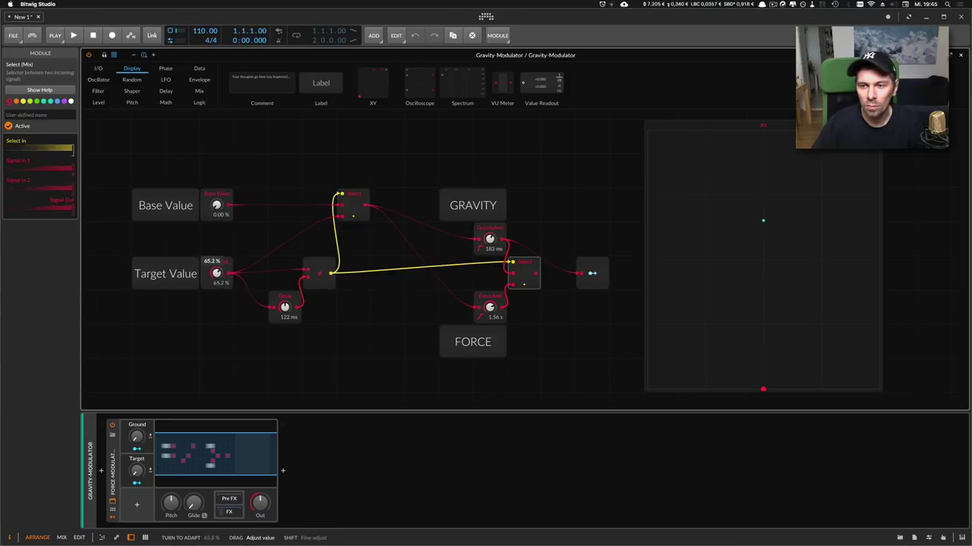